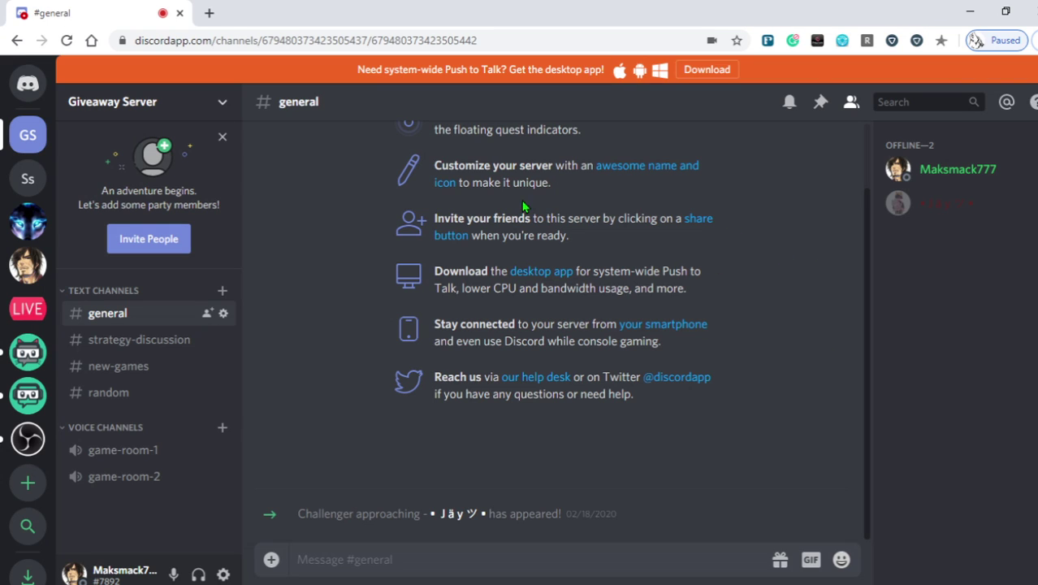
scroll(796, 303, "up", 2)
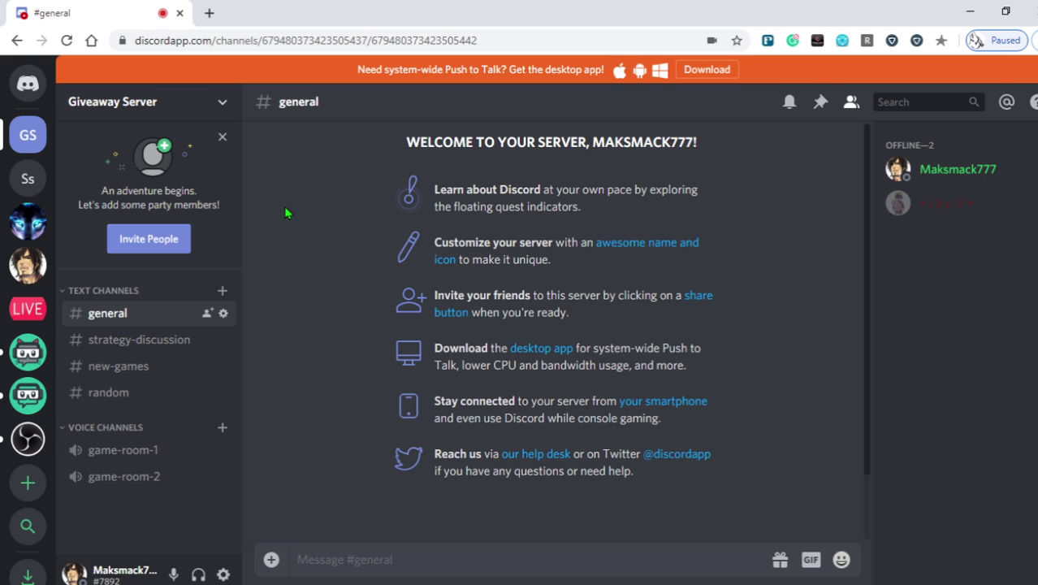
mouse_move(138, 340)
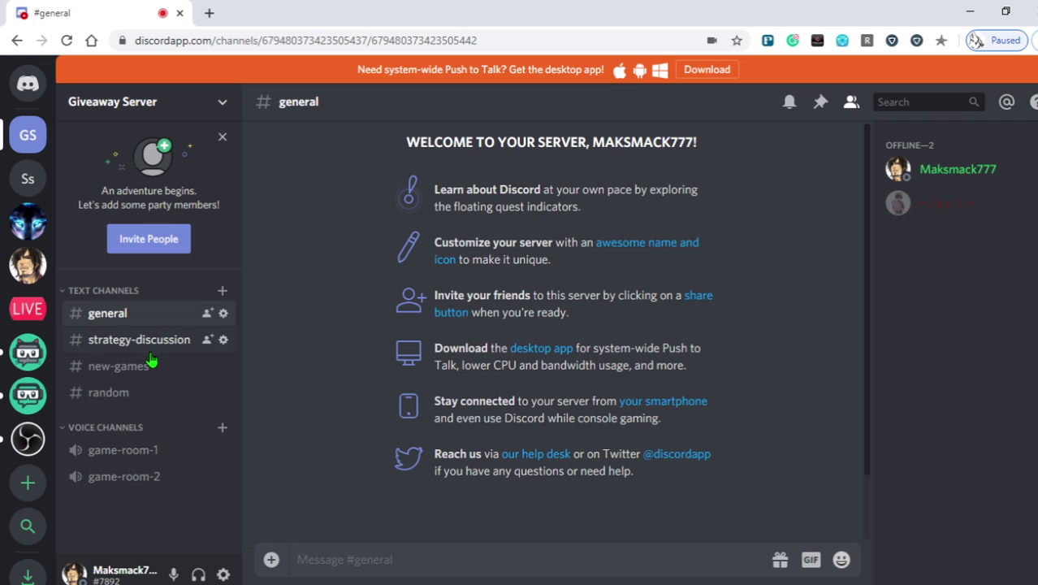
- Rename the new-games text channel to 'register', save the change, and close its settings
left_click(223, 366)
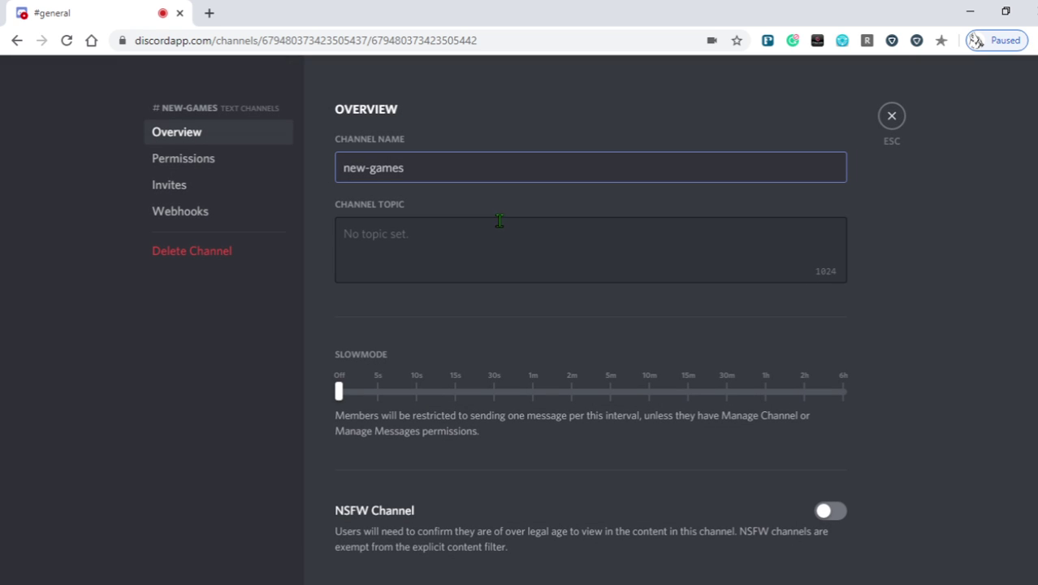
key("ctrl+a")
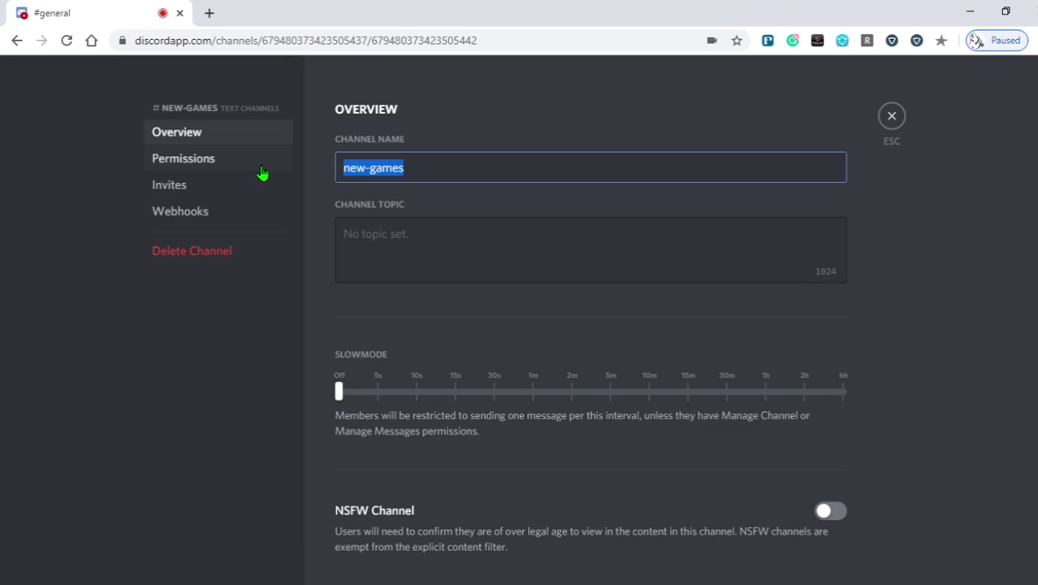
type("register")
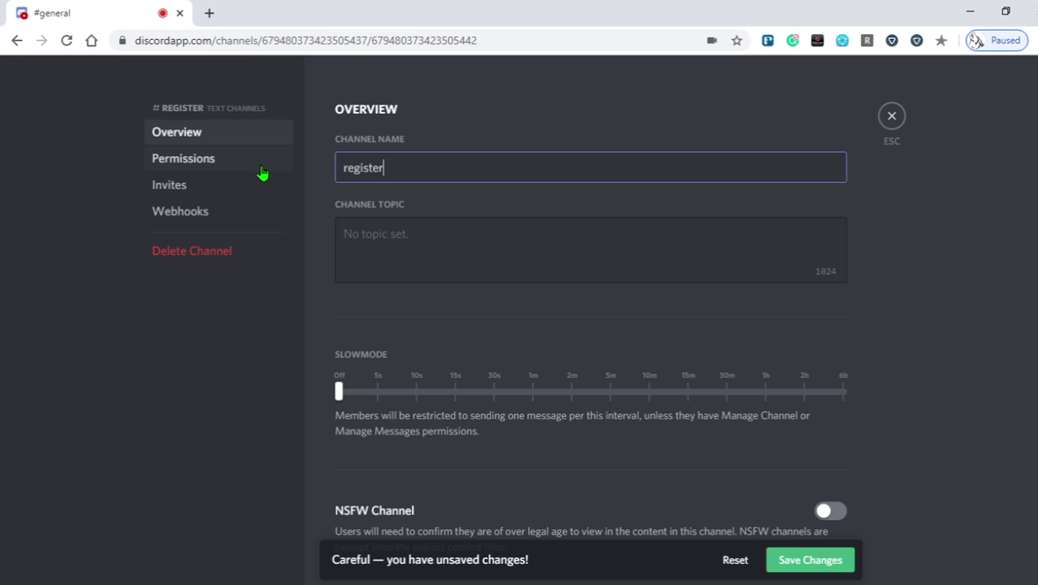
left_click(833, 560)
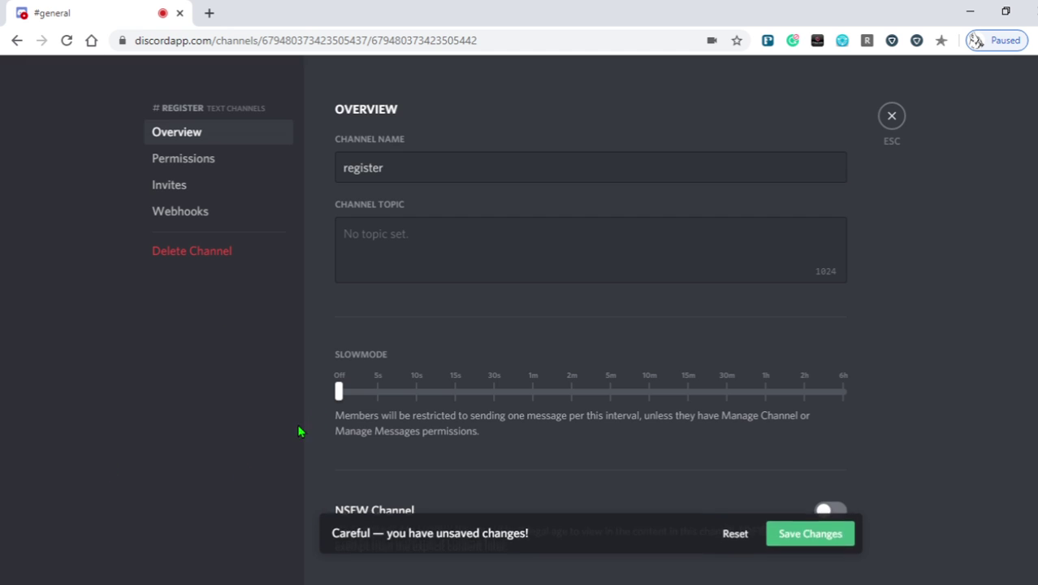
left_click(892, 118)
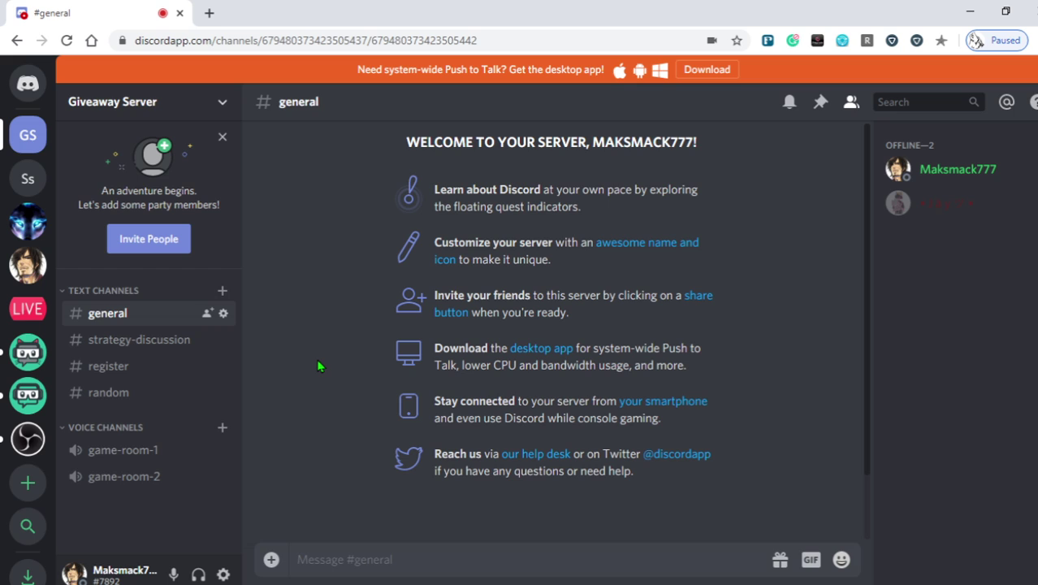
- Open the empty #register channel from the Giveaway Server's Text Channels list
left_click(109, 369)
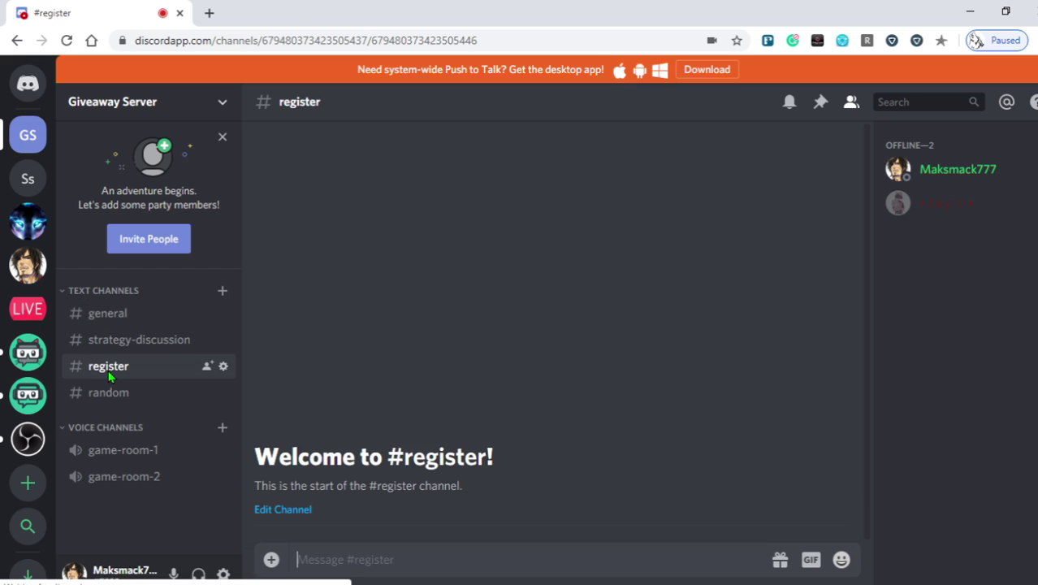